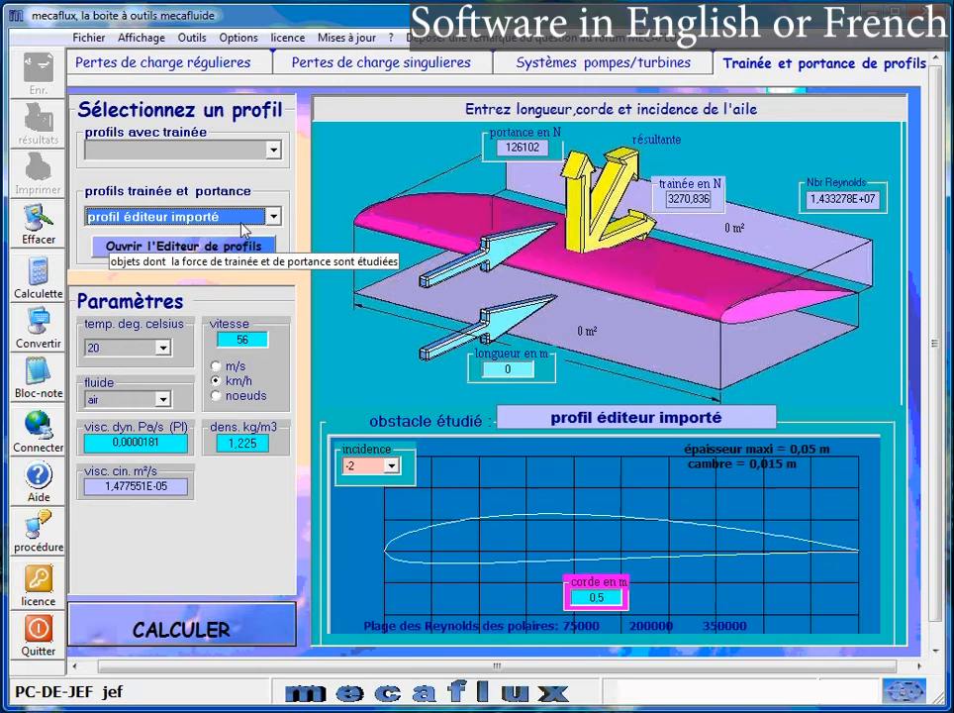
# Select the m6(65) profile among the drag-and-lift profiles and open the profile editor.
pyautogui.scroll(2, 246, 228)
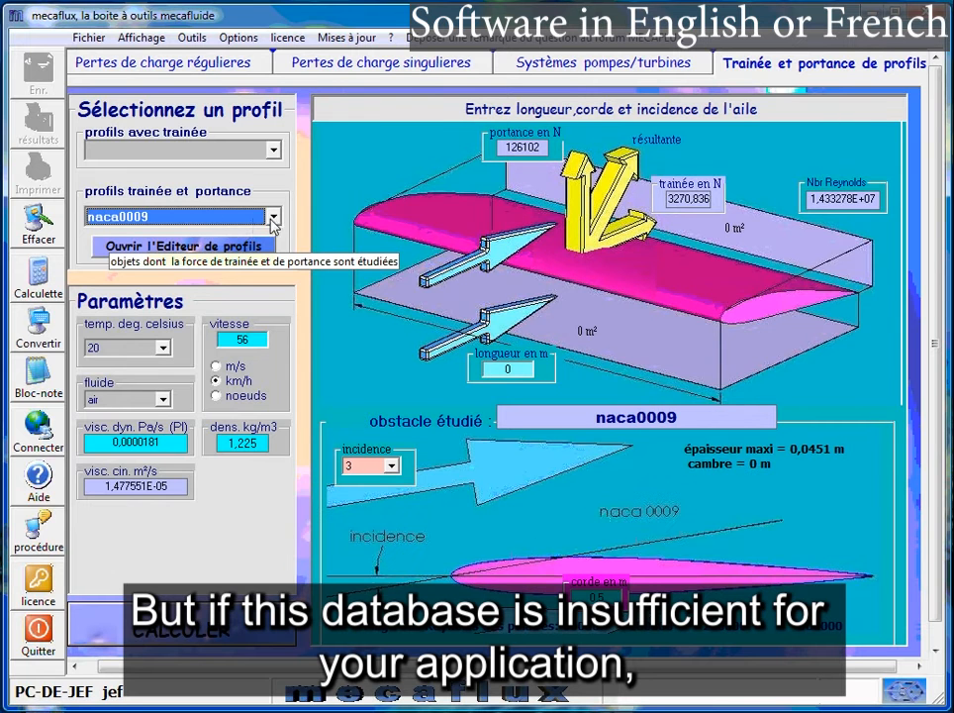
pyautogui.click(271, 220)
pyautogui.scroll(2, 277, 259)
pyautogui.moveTo(278, 267); pyautogui.dragTo(273, 305)
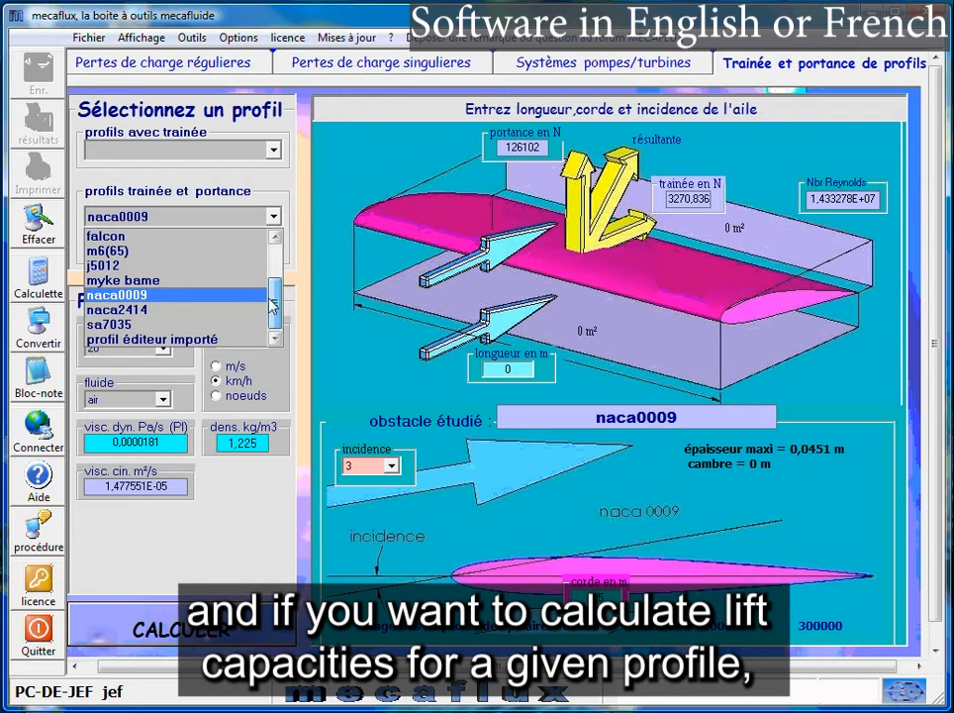
pyautogui.click(174, 251)
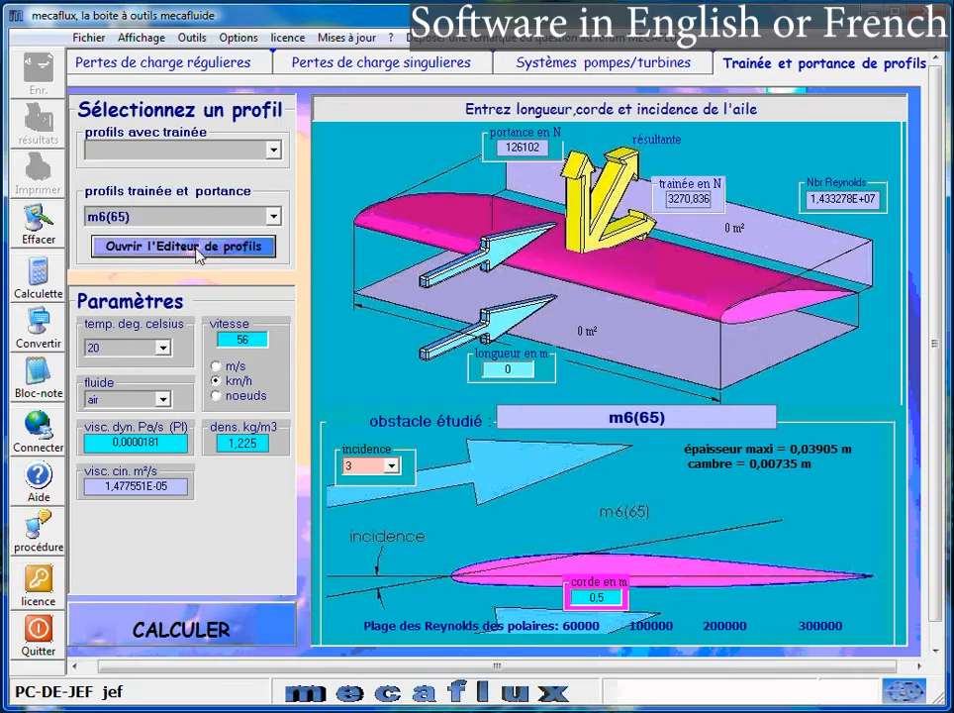
pyautogui.click(197, 248)
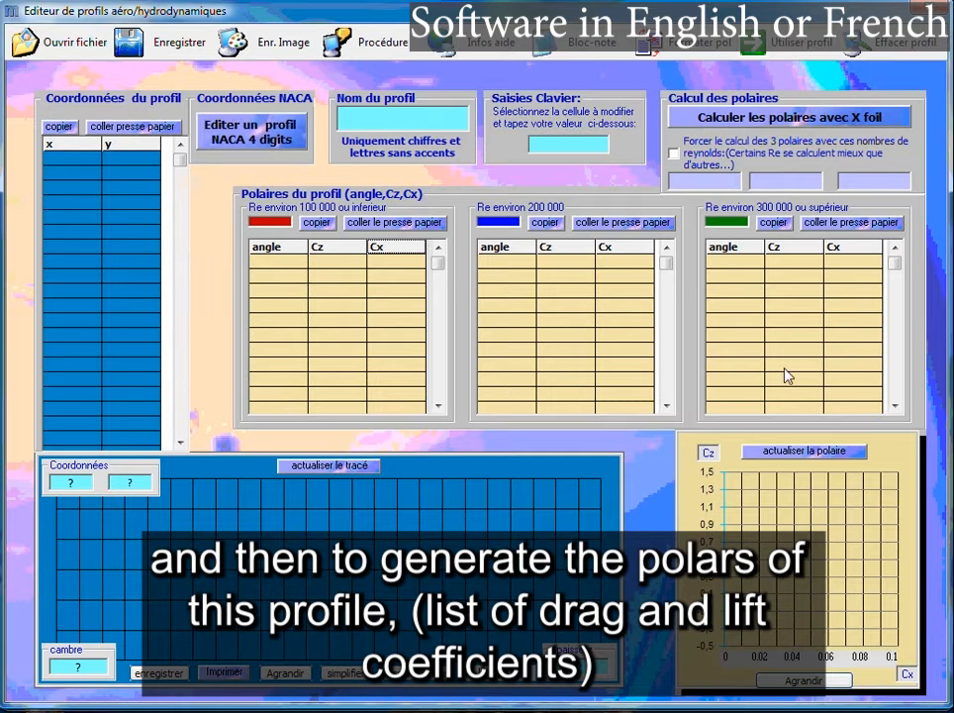
# Generate a 4-digit NACA profile with 3 % camber, camber position 4/10 and 12 % maximum thickness, and use it in the editor.
pyautogui.moveTo(365, 352)
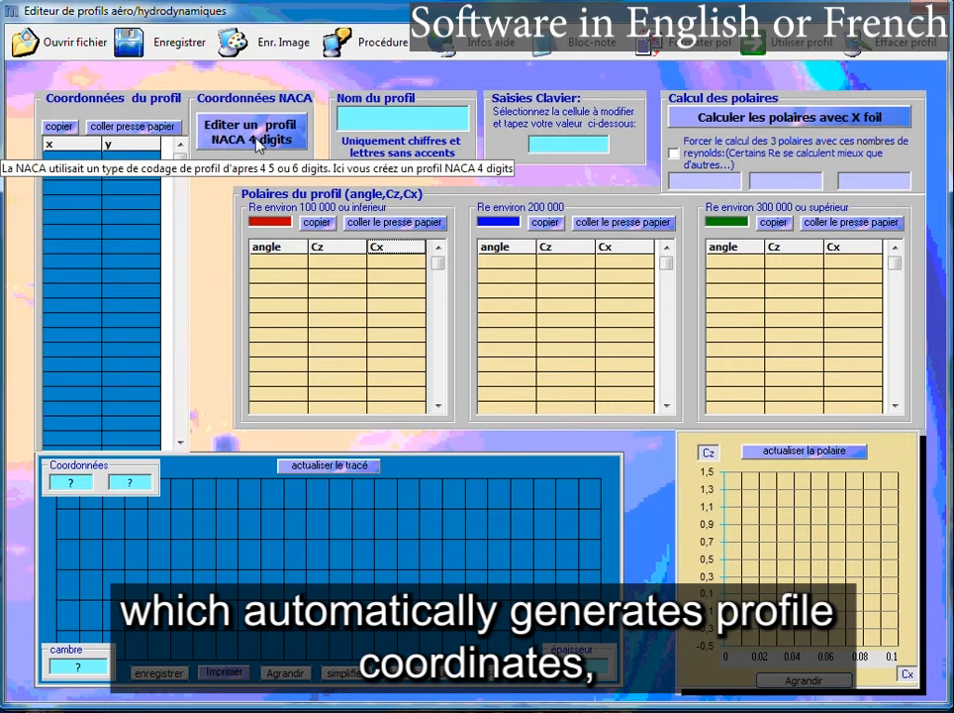
pyautogui.click(258, 144)
pyautogui.moveTo(499, 137); pyautogui.dragTo(481, 148)
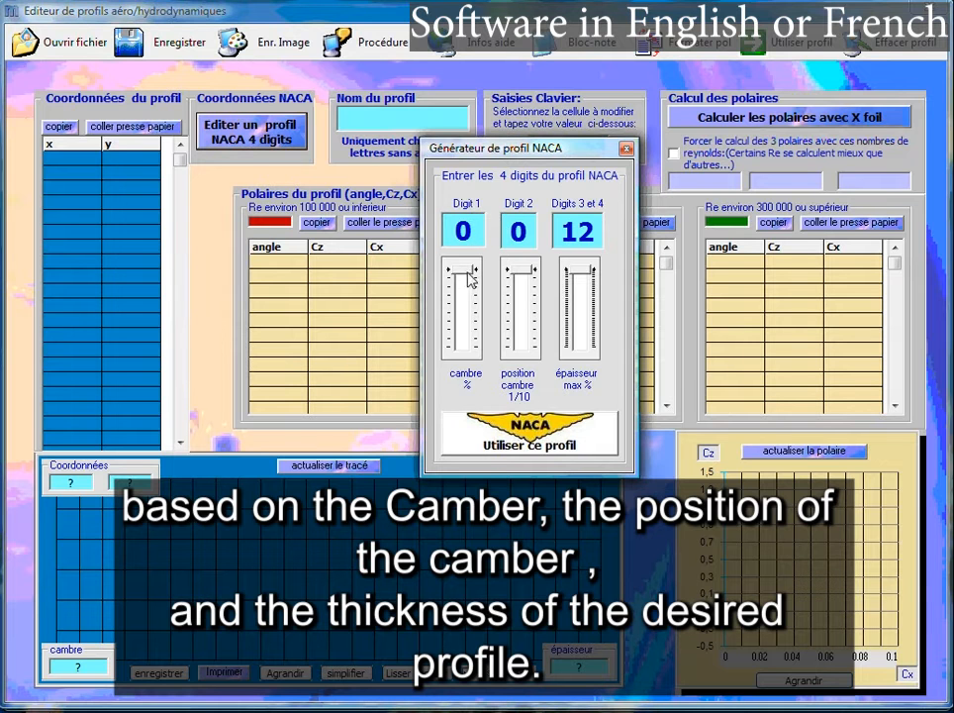
pyautogui.moveTo(465, 269); pyautogui.dragTo(467, 296)
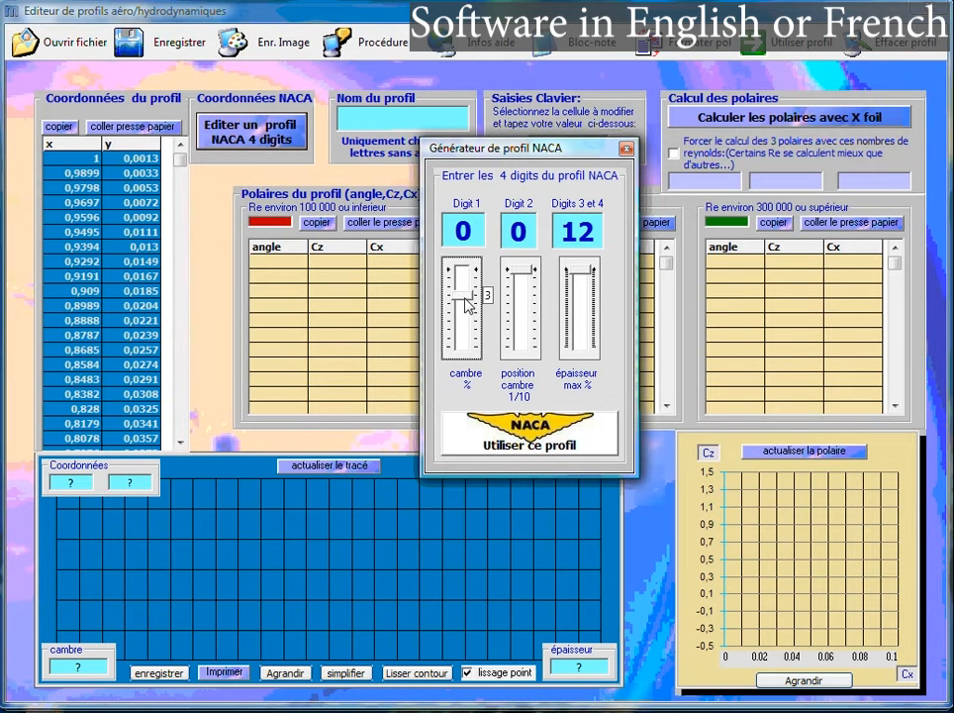
pyautogui.moveTo(523, 277); pyautogui.dragTo(516, 310)
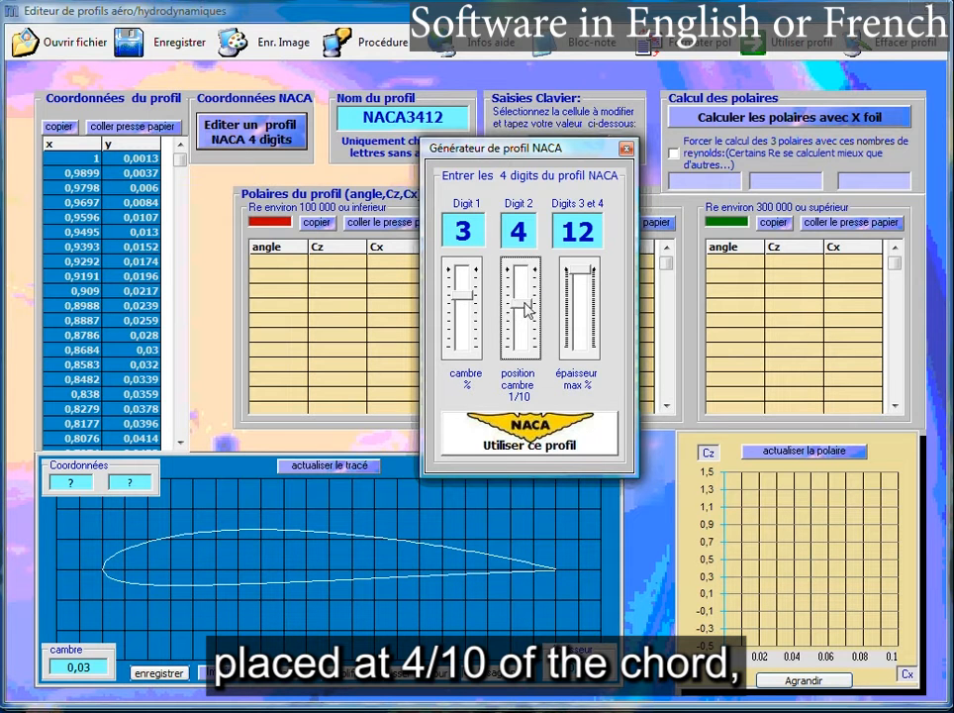
pyautogui.moveTo(578, 269); pyautogui.dragTo(580, 296)
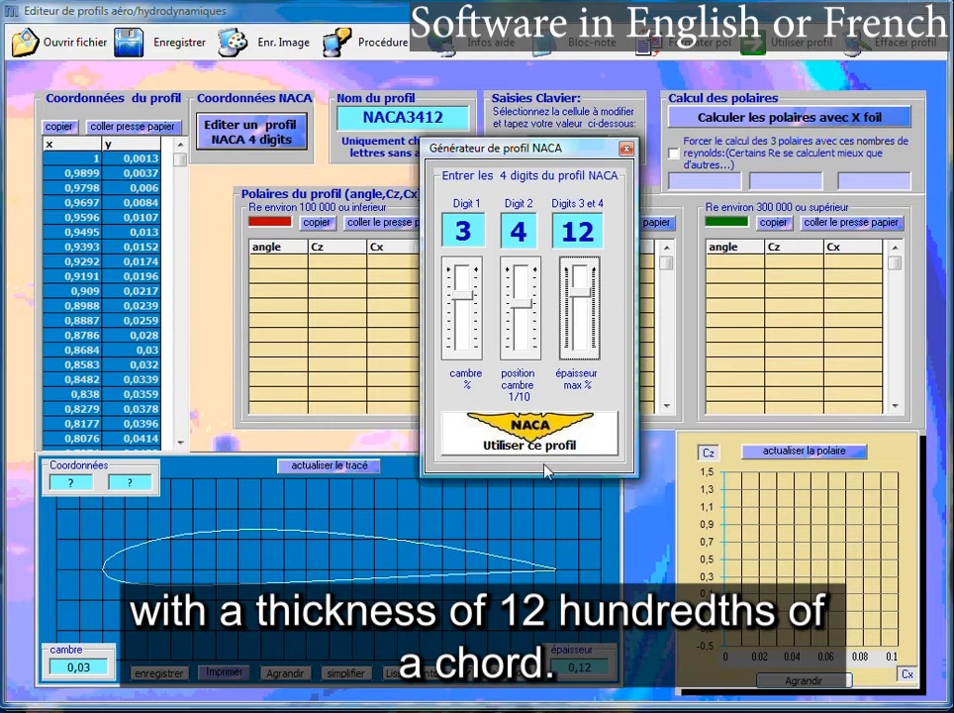
pyautogui.click(549, 451)
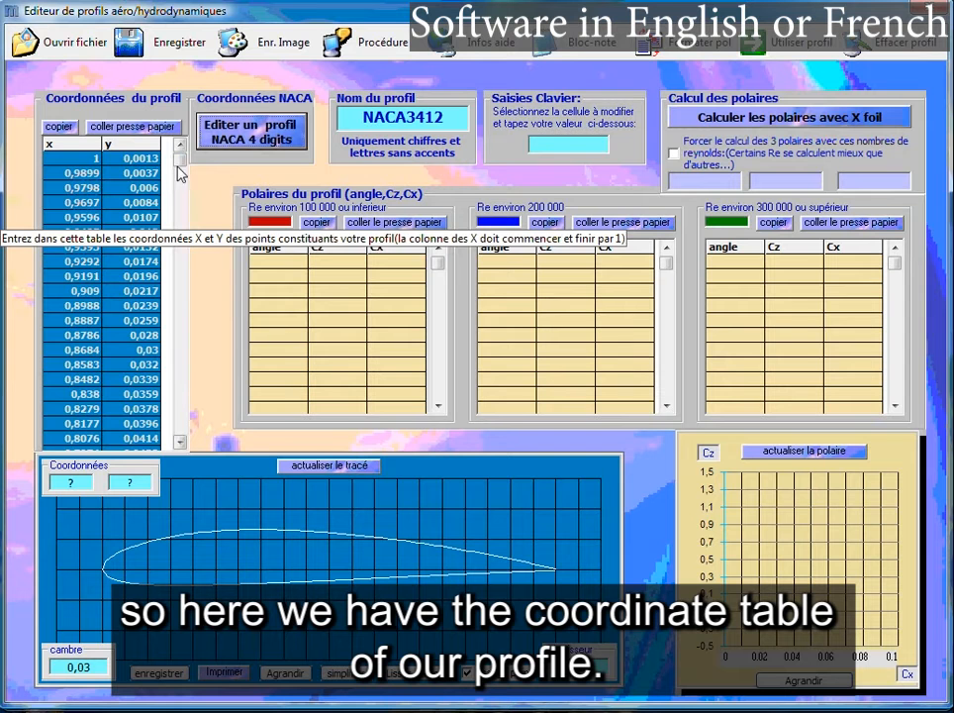
# Look through the X and Y coordinate table of the generated profile and return to its beginning.
pyautogui.scroll(-10, 130, 272)
pyautogui.scroll(-15, 129, 272)
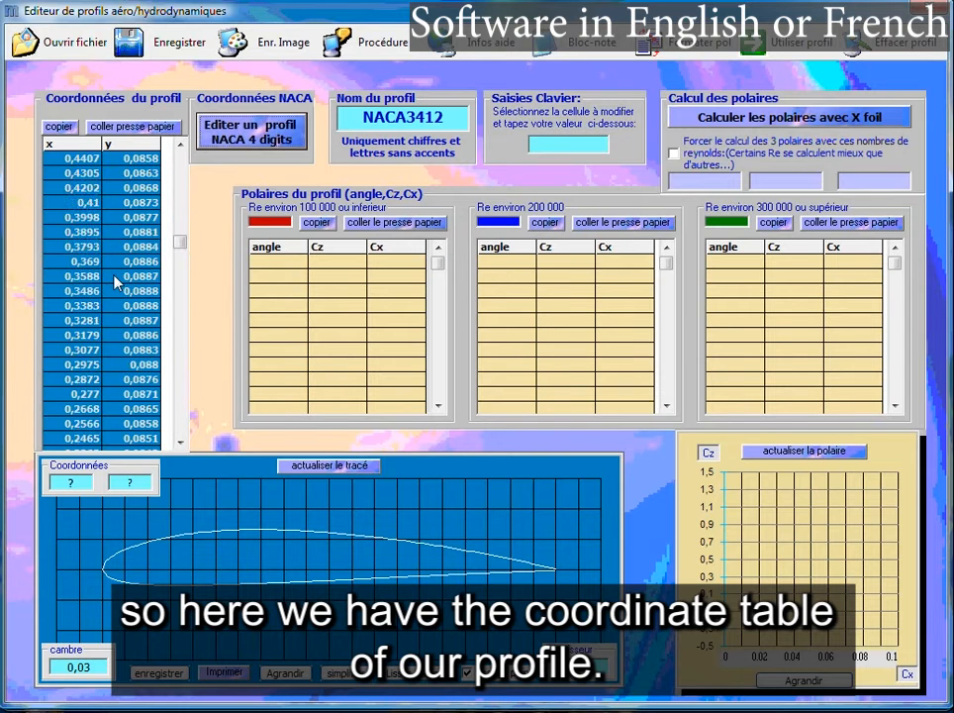
pyautogui.scroll(-8, 116, 282)
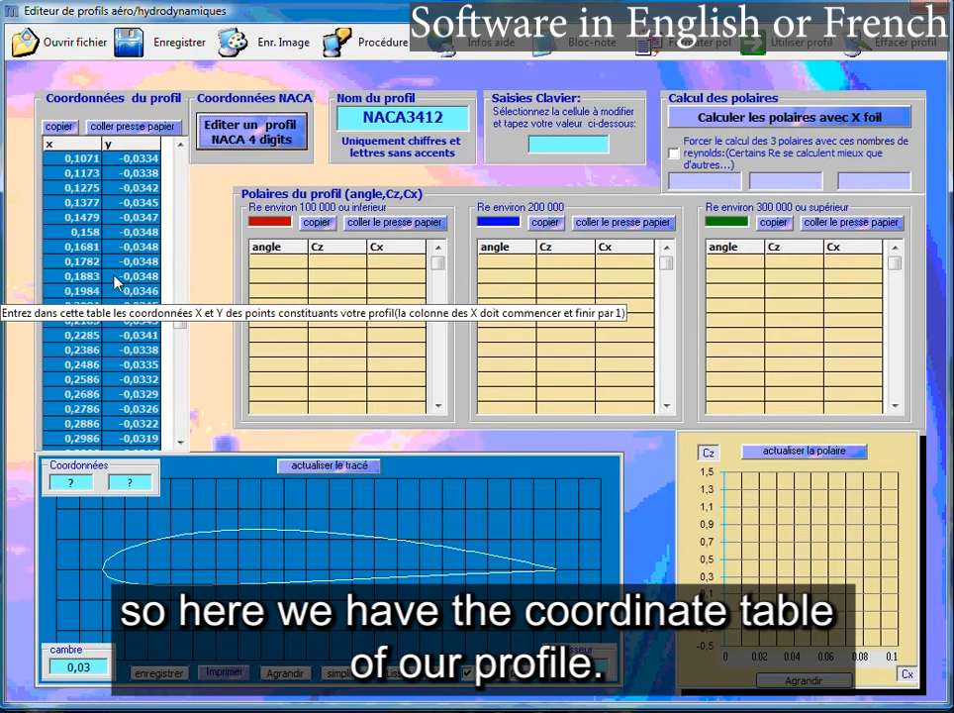
pyautogui.scroll(20, 108, 372)
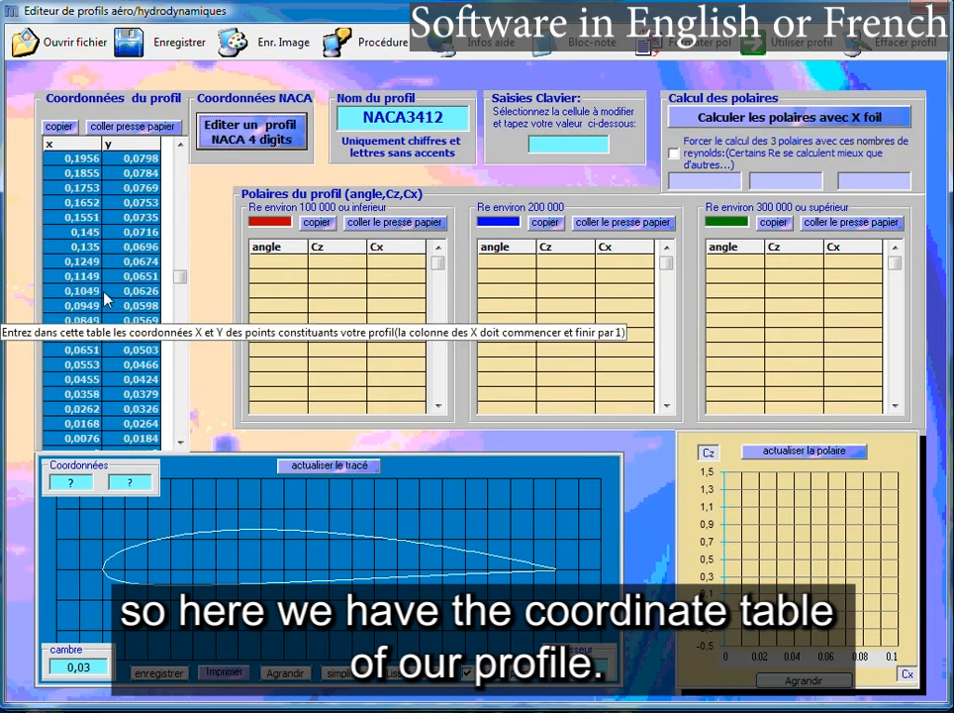
pyautogui.scroll(11, 109, 294)
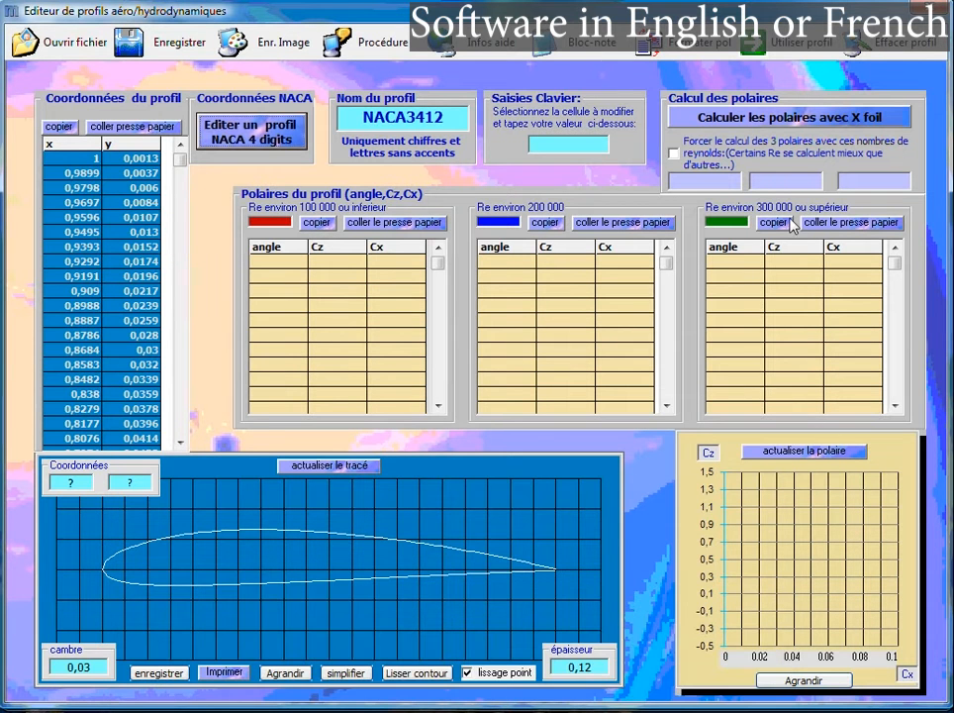
pyautogui.click(674, 154)
pyautogui.click(725, 182)
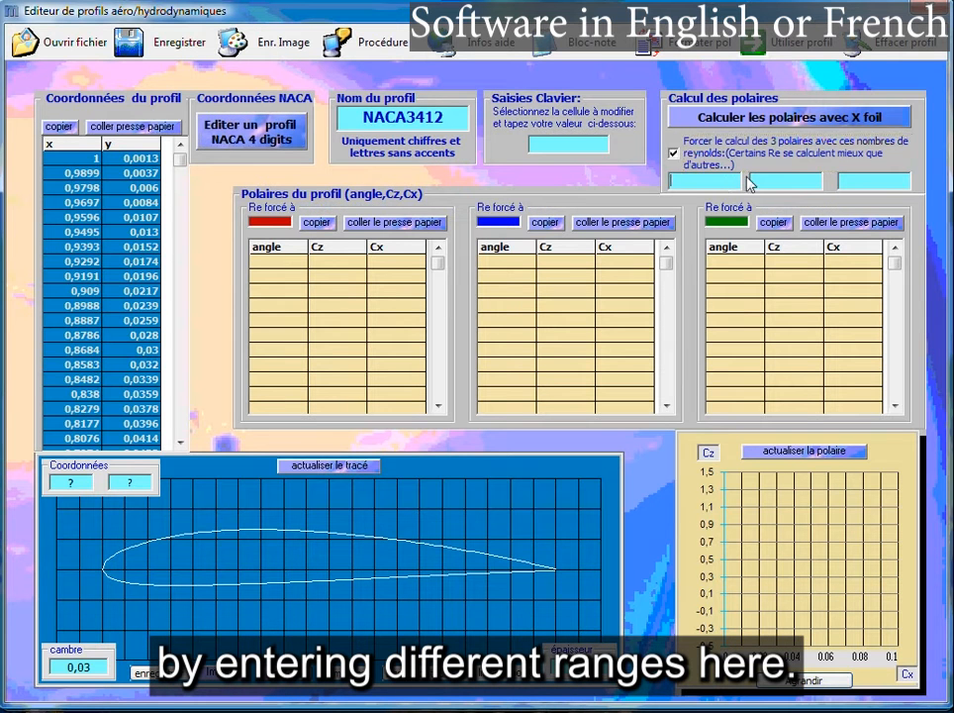
pyautogui.click(676, 155)
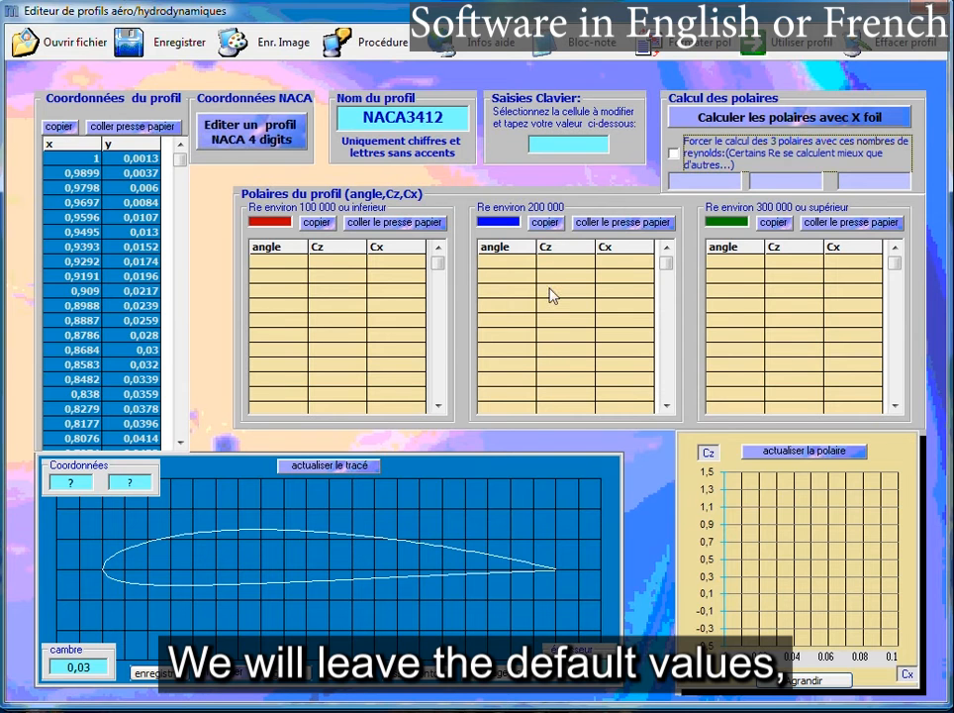
# Calculate the profile's three polars with X foil at the default Reynolds numbers, keeping the calculation details window until X foil is closed.
pyautogui.click(727, 119)
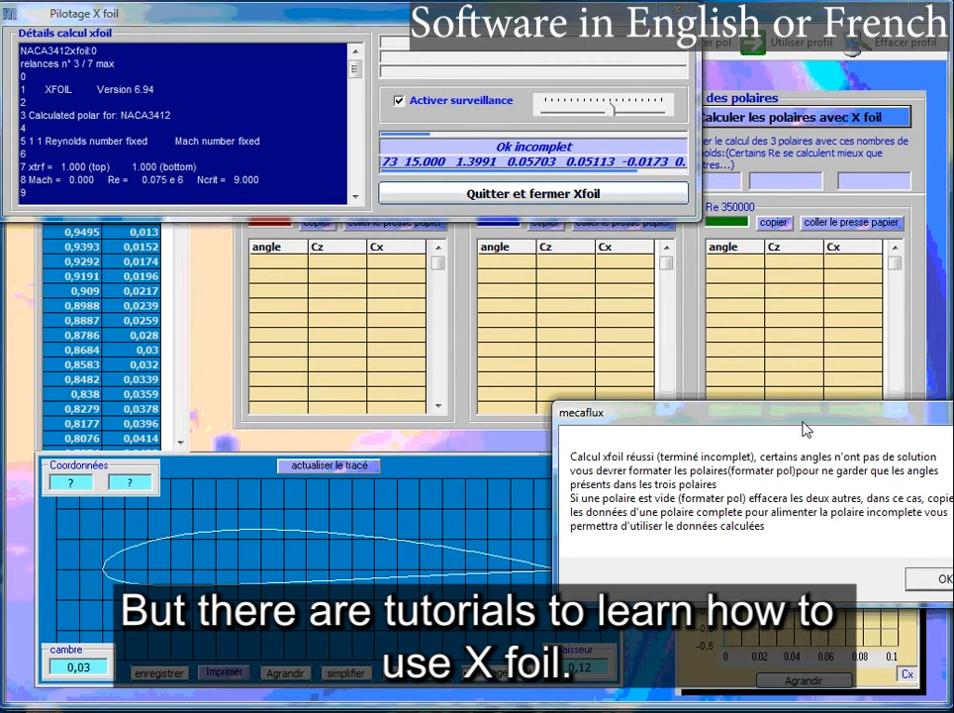
pyautogui.moveTo(820, 423); pyautogui.dragTo(693, 390)
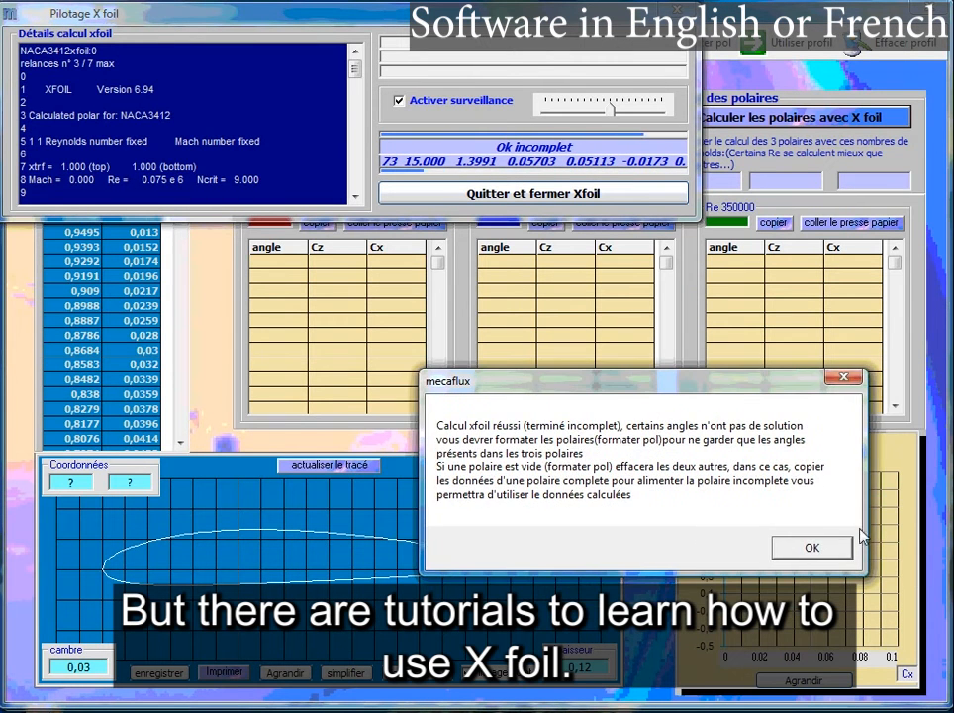
pyautogui.click(814, 547)
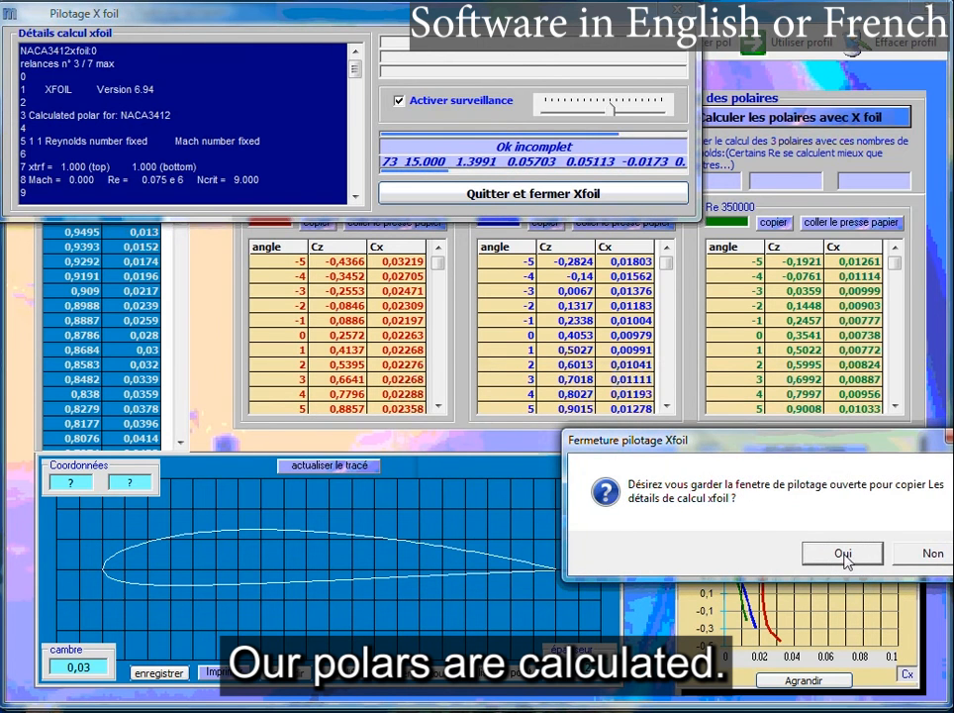
pyautogui.moveTo(832, 447); pyautogui.dragTo(724, 415)
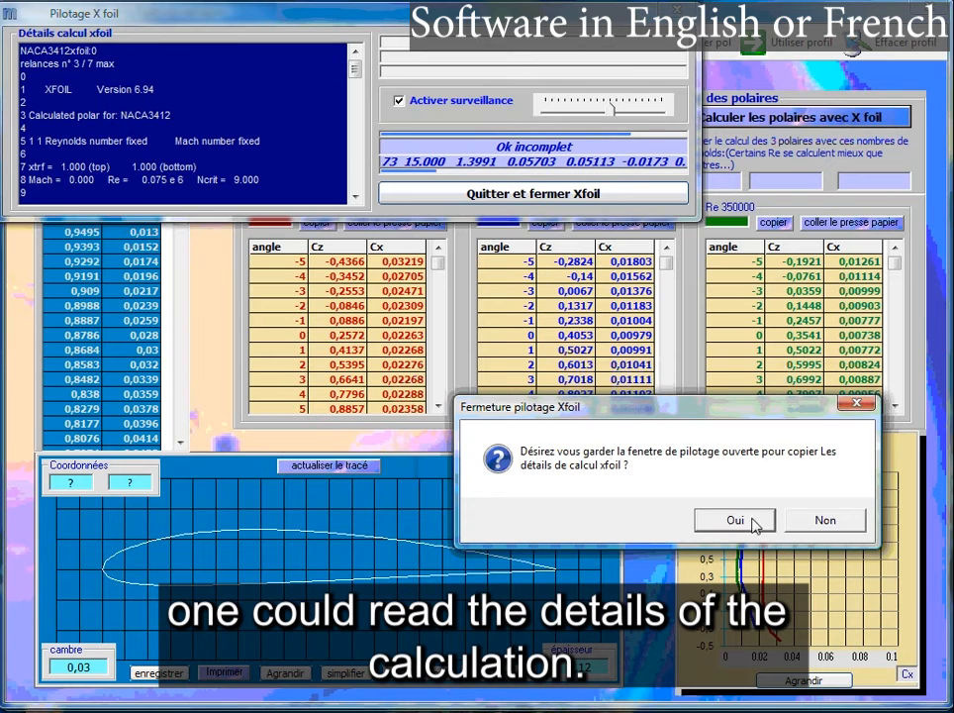
pyautogui.click(737, 522)
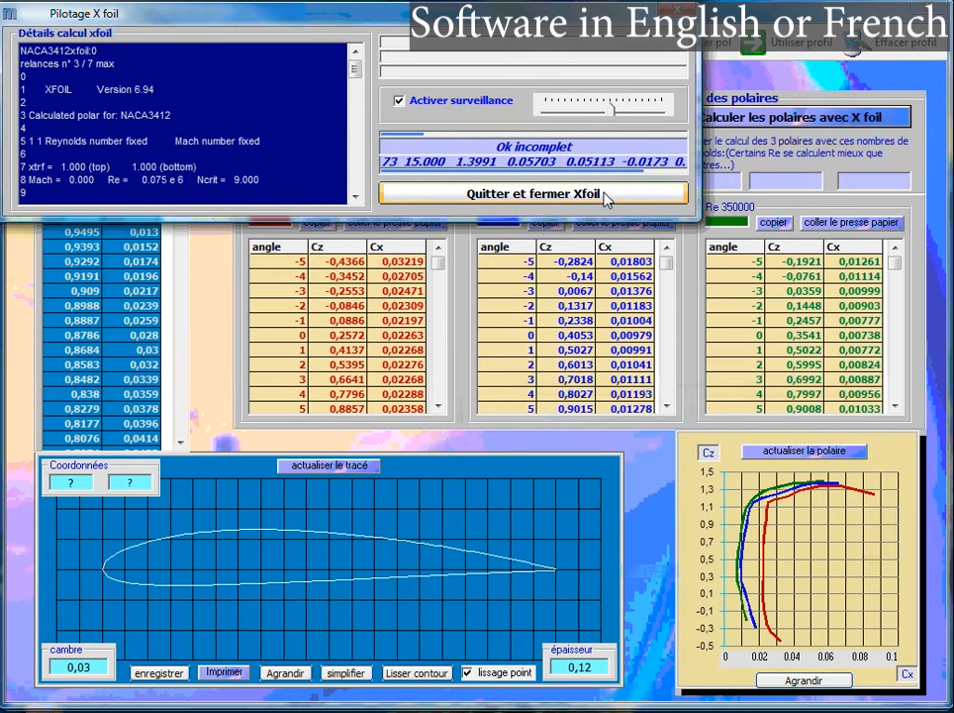
pyautogui.click(606, 197)
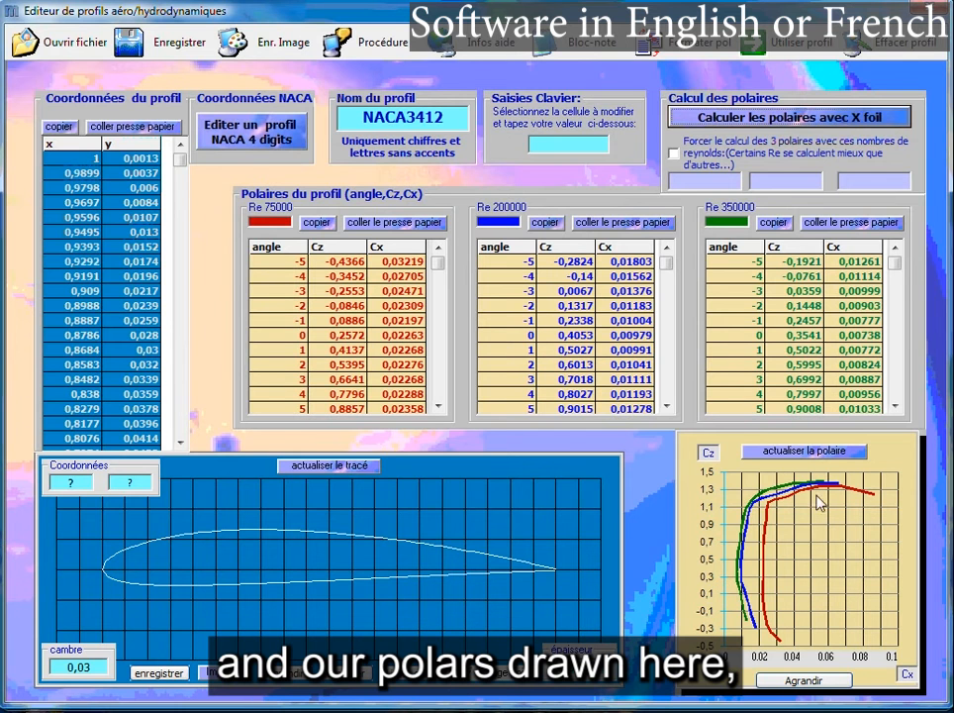
# View the polar chart enlarged, reduce it again, and save the NACA3412 profile.
pyautogui.click(808, 681)
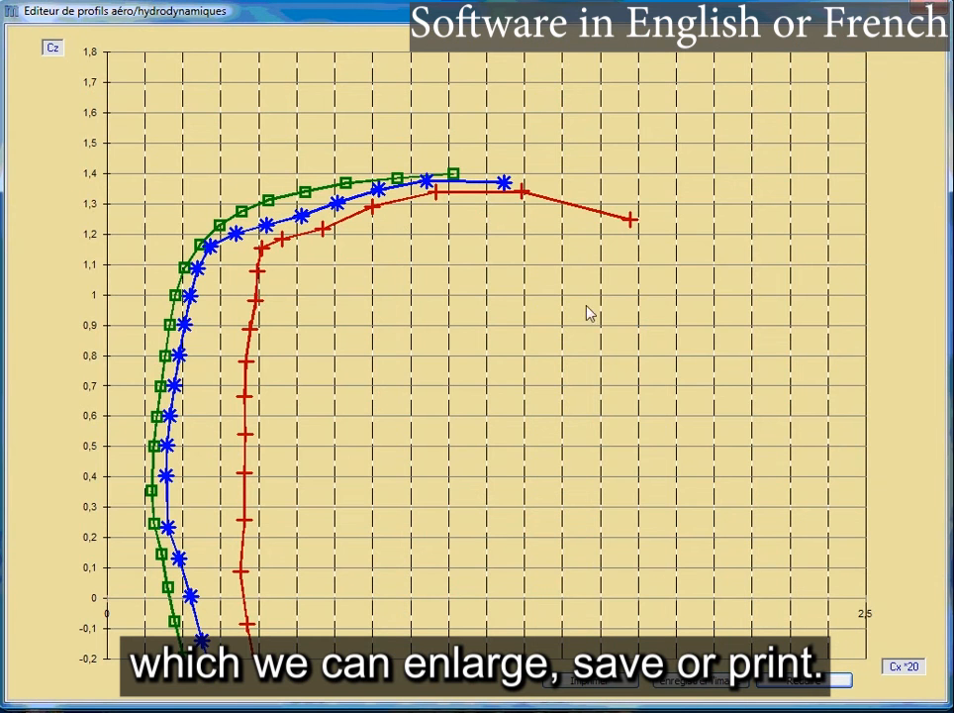
pyautogui.click(807, 682)
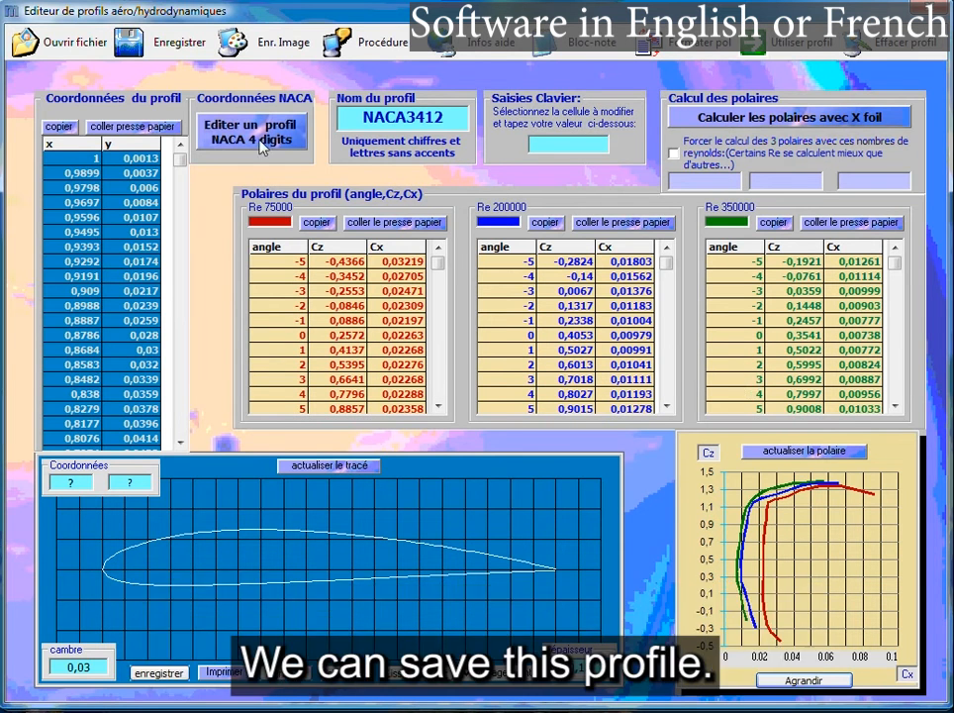
pyautogui.click(179, 46)
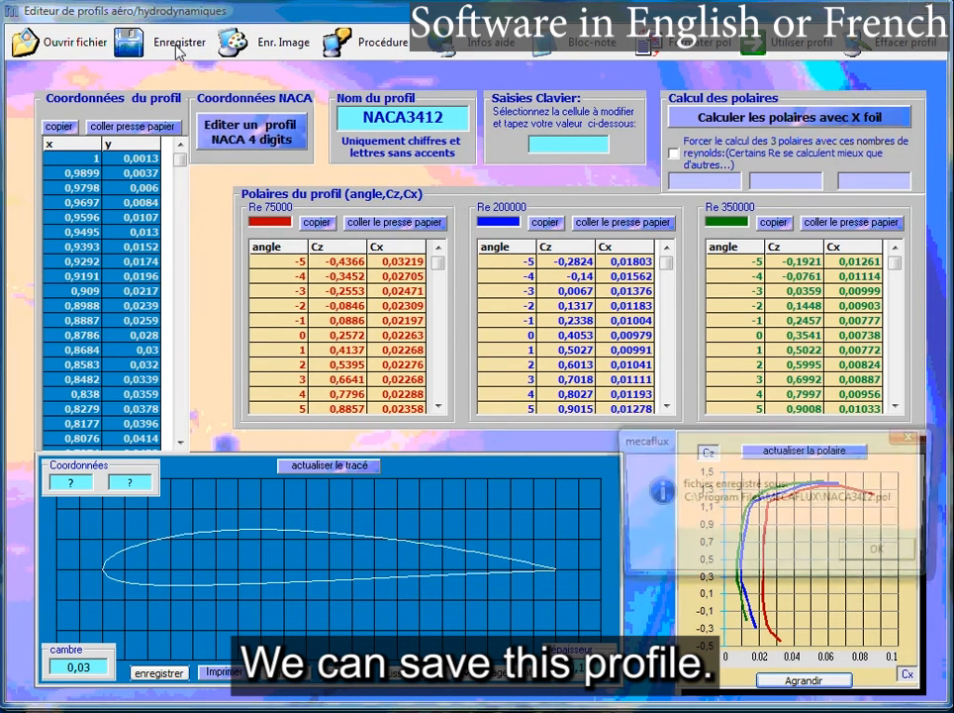
pyautogui.click(881, 554)
# Look through the saved profile files in the MECAFLUX folder without opening one.
pyautogui.click(61, 48)
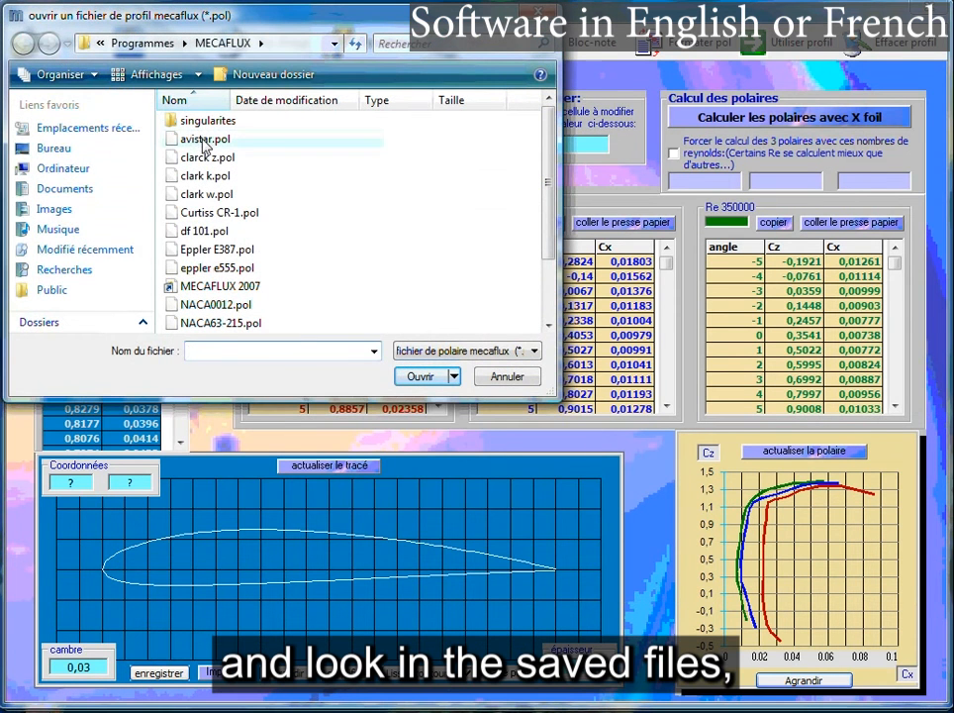
pyautogui.scroll(-2, 551, 193)
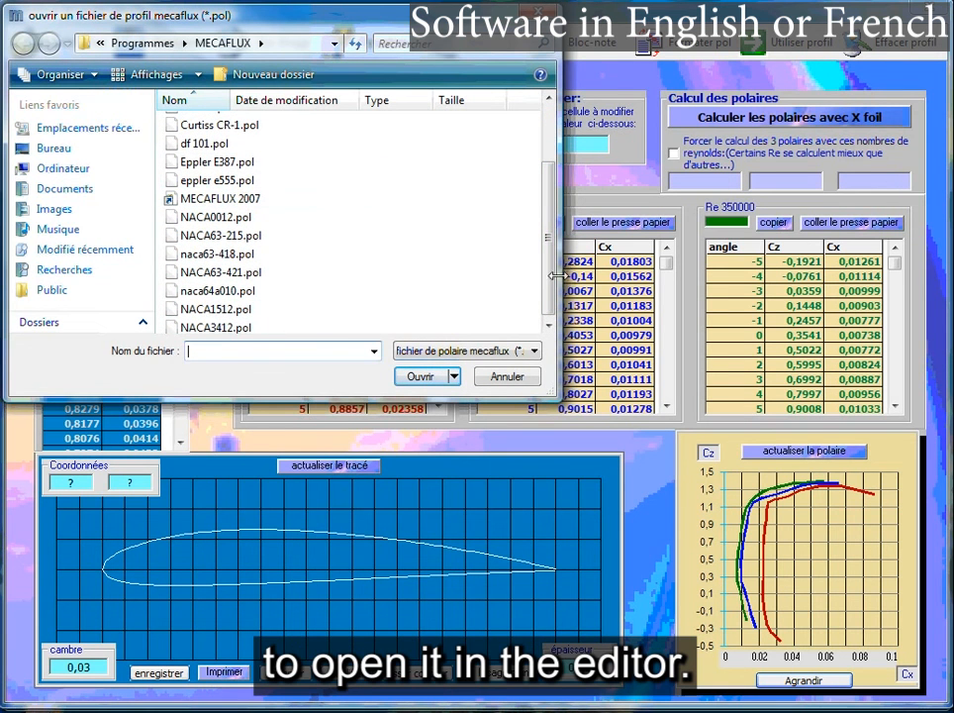
pyautogui.scroll(2, 549, 248)
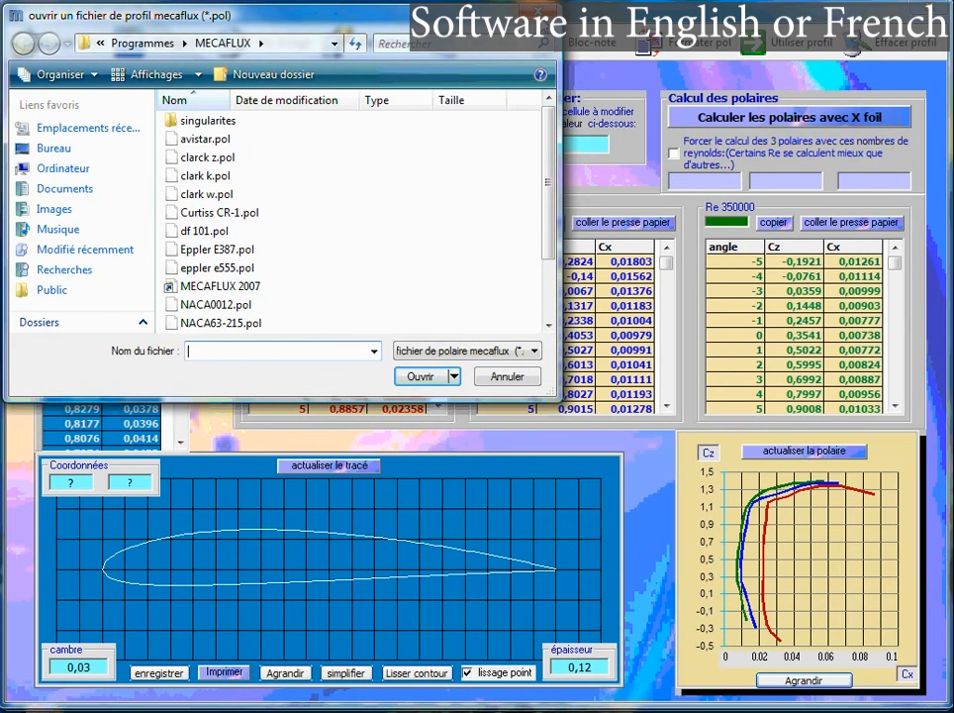
pyautogui.click(539, 12)
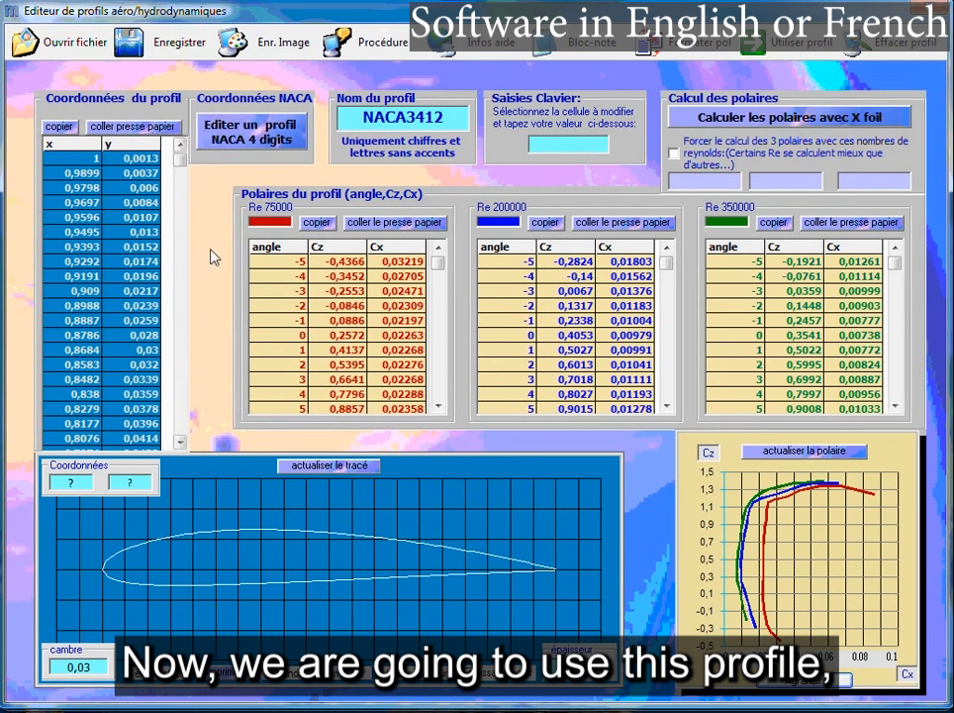
# Export the profile to the drag and lift calculation without saving its file again, and choose "profil éditeur importé" as the studied profile.
pyautogui.click(787, 44)
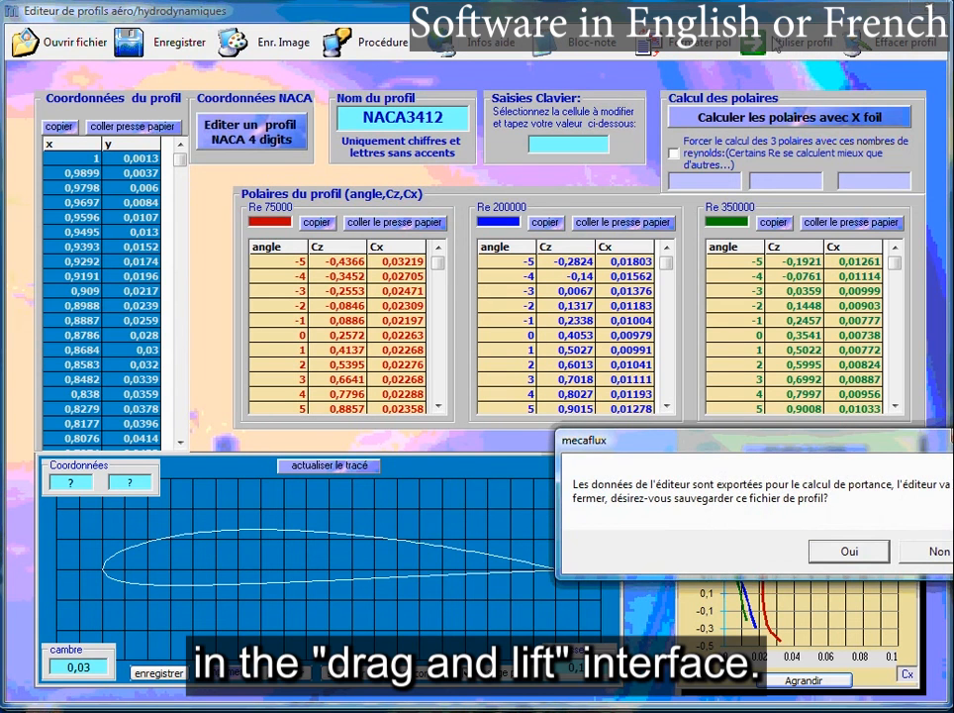
pyautogui.click(937, 551)
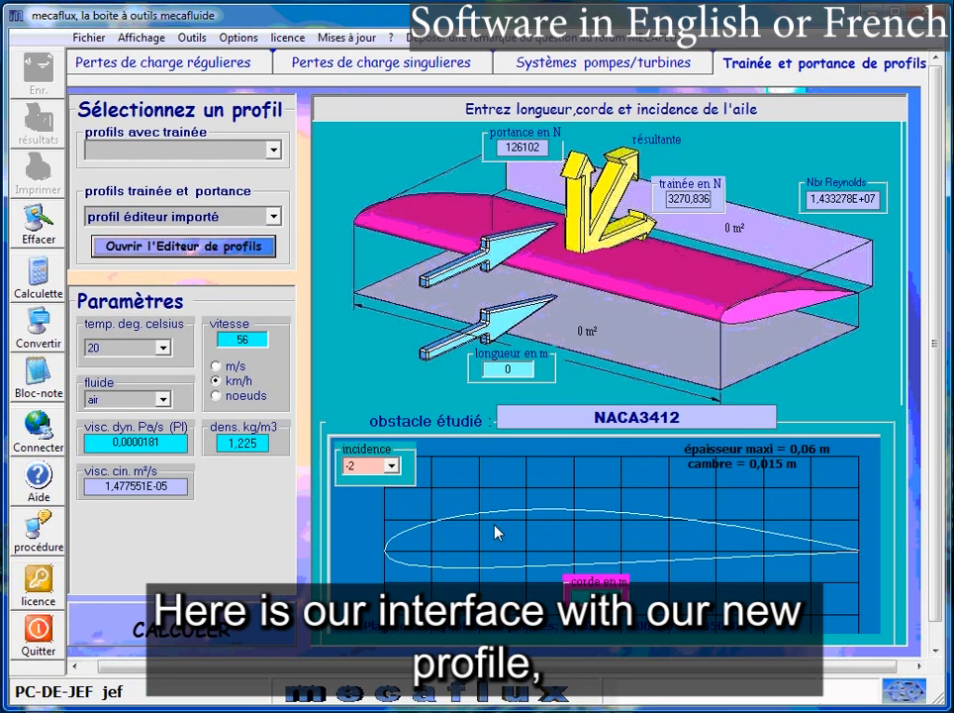
pyautogui.click(273, 216)
pyautogui.click(274, 265)
pyautogui.moveTo(274, 263); pyautogui.dragTo(273, 289)
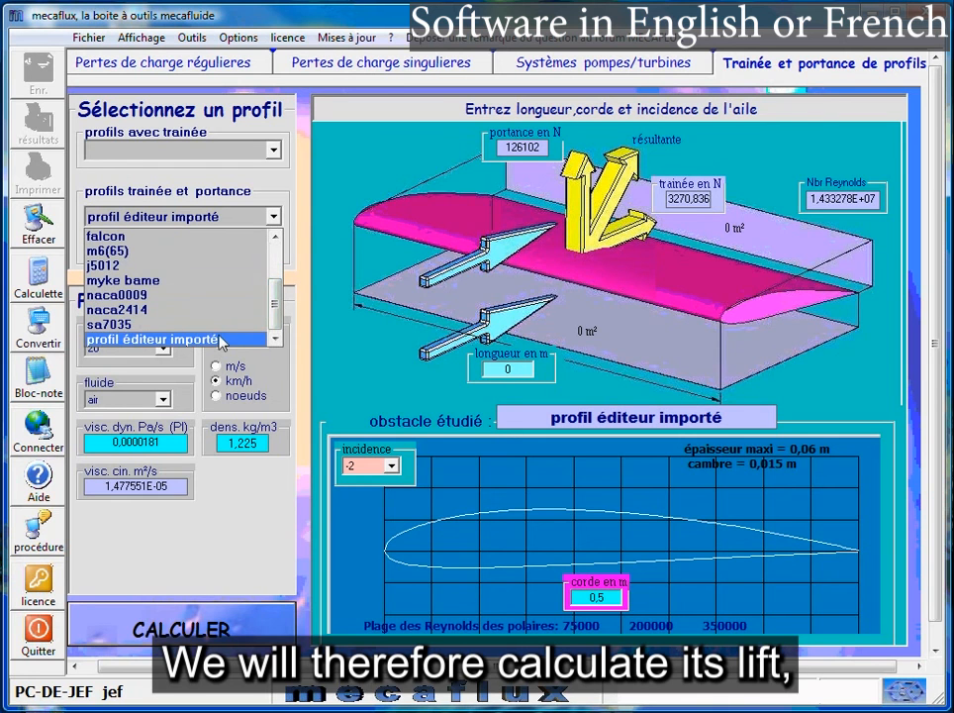
pyautogui.click(219, 338)
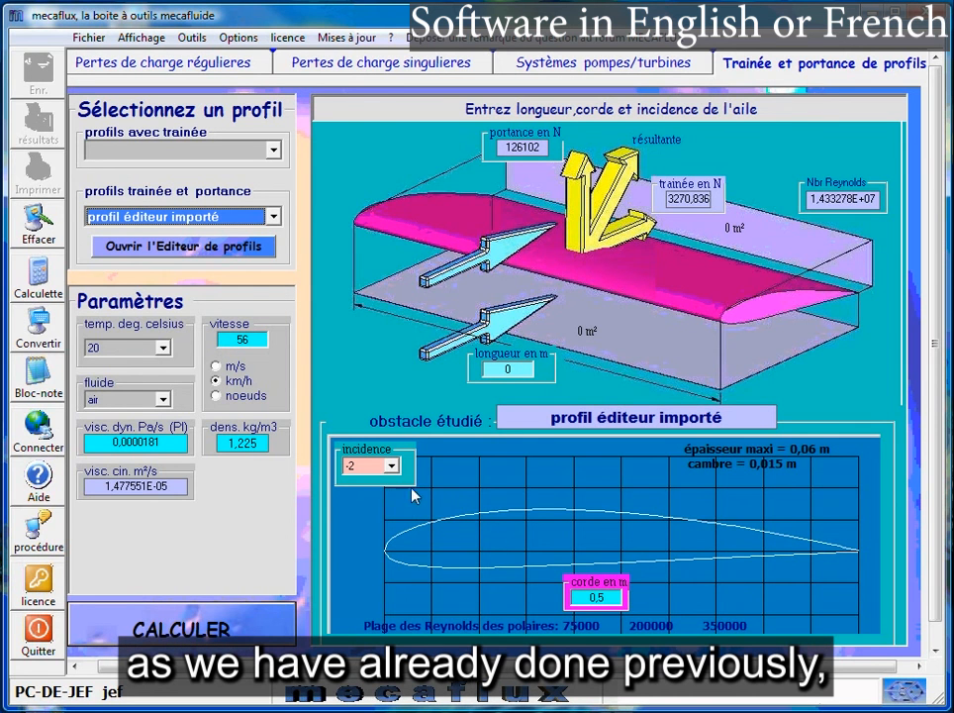
# Set the wing's incidence to 3 degrees and its length to 1 m.
pyautogui.click(392, 465)
pyautogui.click(373, 553)
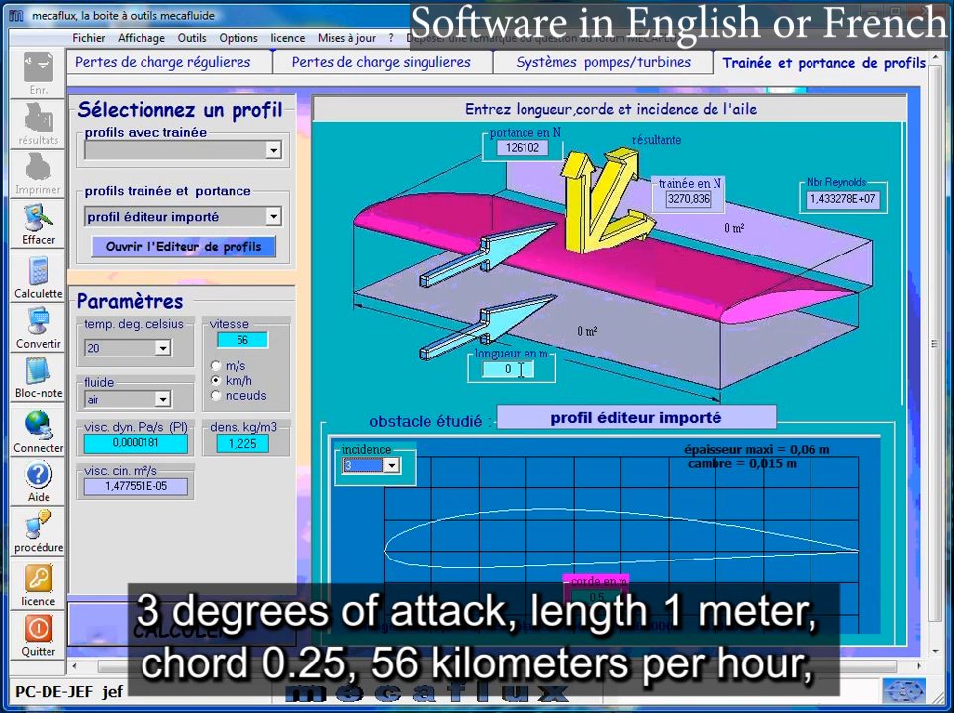
pyautogui.click(496, 369)
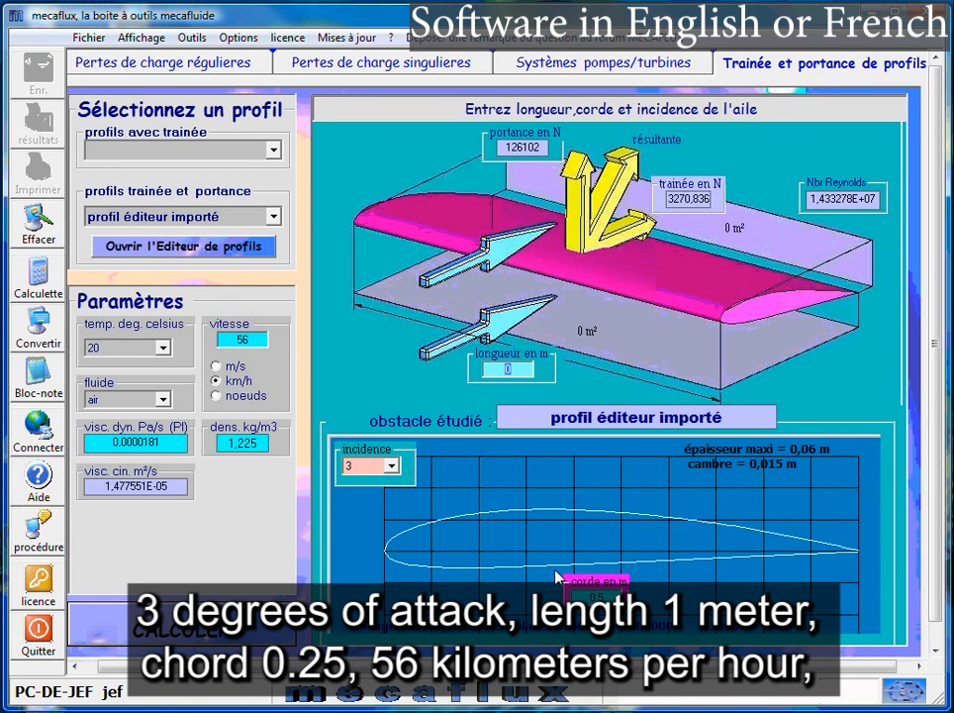
pyautogui.write('1')
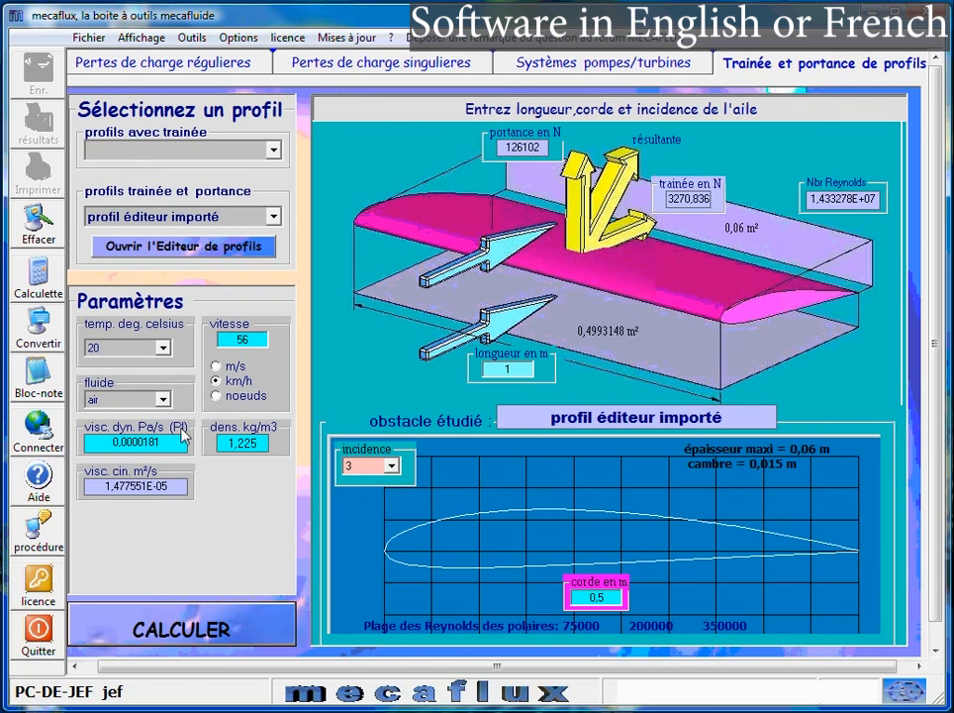
# Calculate the imported profile's lift and drag, and read through the results sheet down to its end.
pyautogui.click(282, 623)
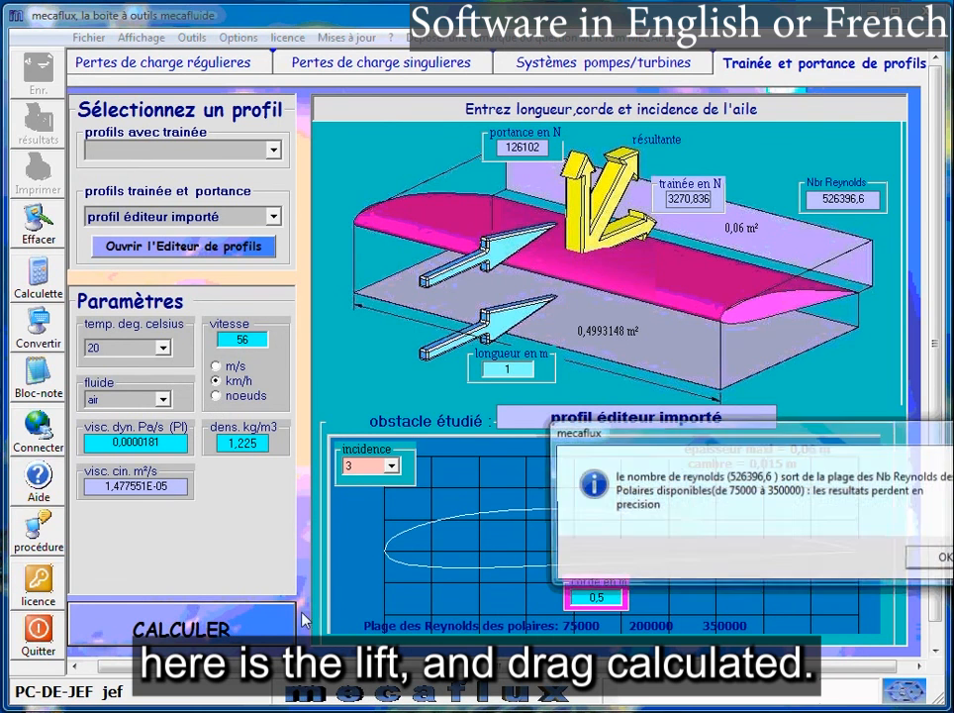
pyautogui.click(937, 556)
pyautogui.scroll(-5, 366, 345)
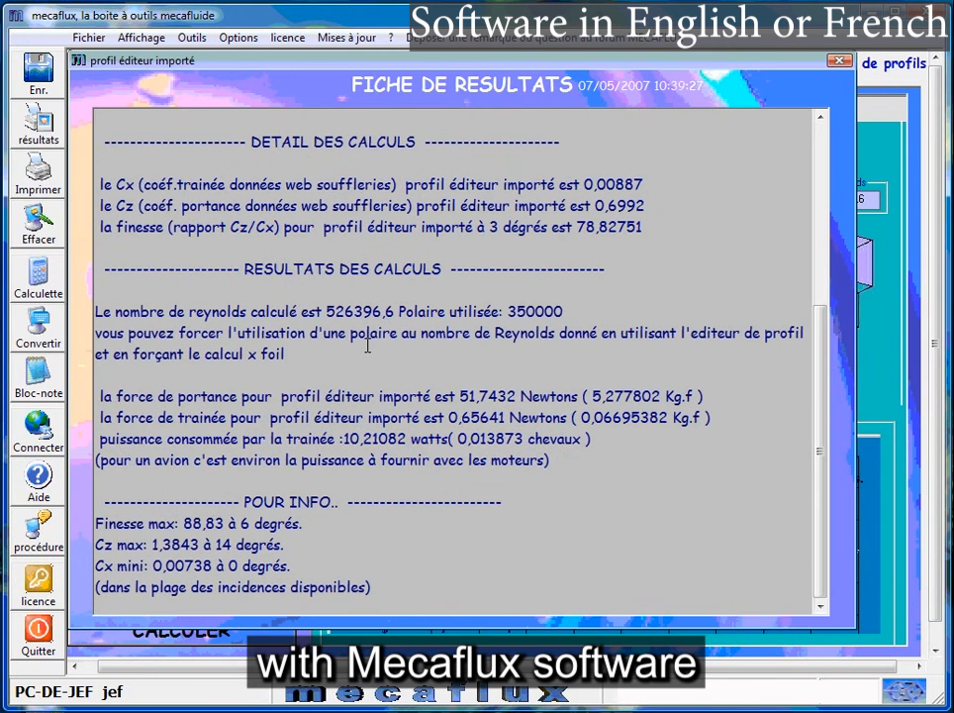